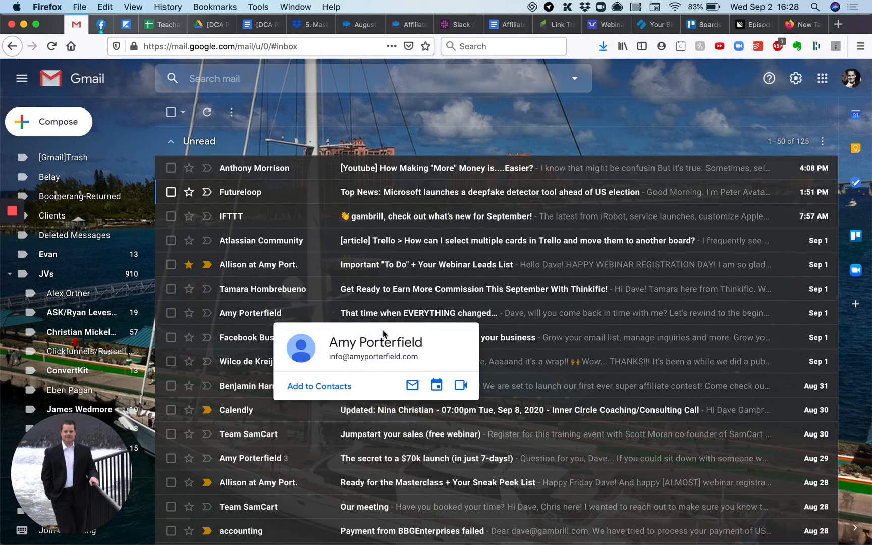
Step: Open the email "That time when EVERYTHING changed..." from the inbox and display its images
{"action": "left_click", "coordinate": [408, 322]}
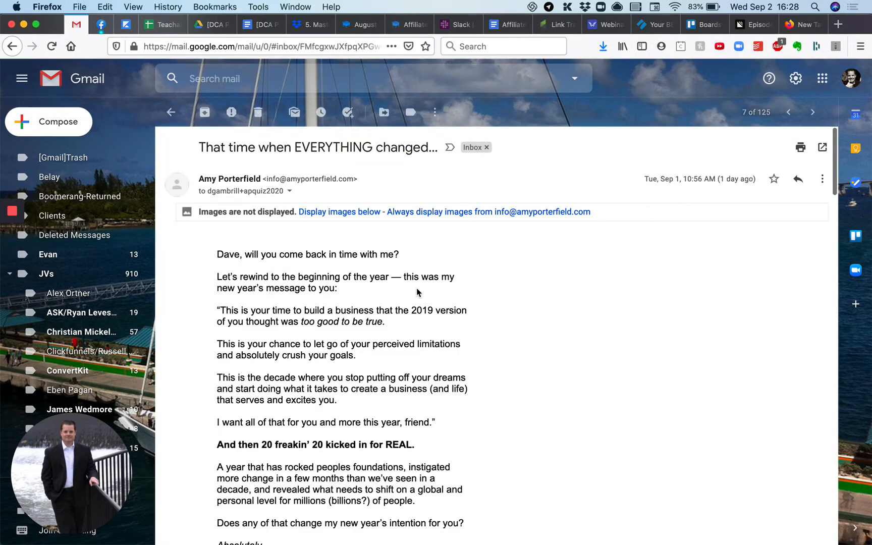
{"action": "scroll", "coordinate": [416, 291], "scroll_direction": "down", "scroll_amount": 5}
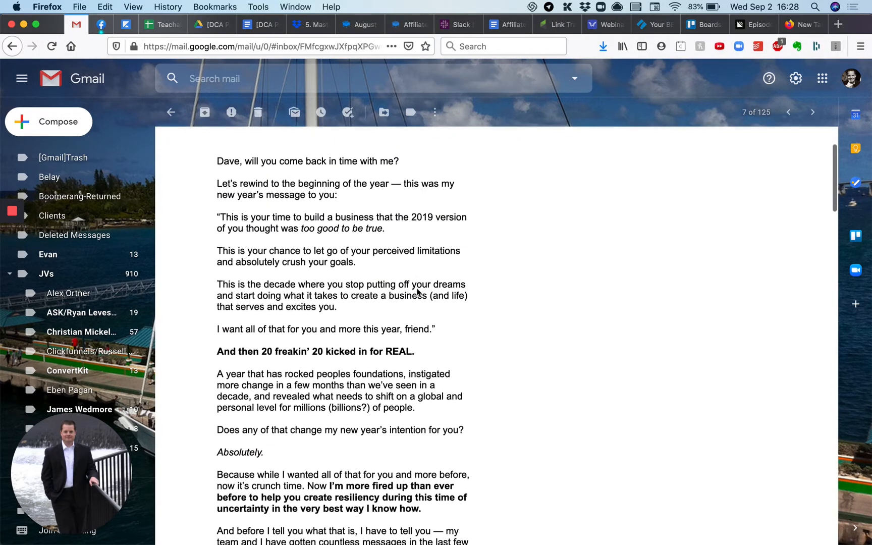
{"action": "scroll", "coordinate": [416, 292], "scroll_direction": "up", "scroll_amount": 5}
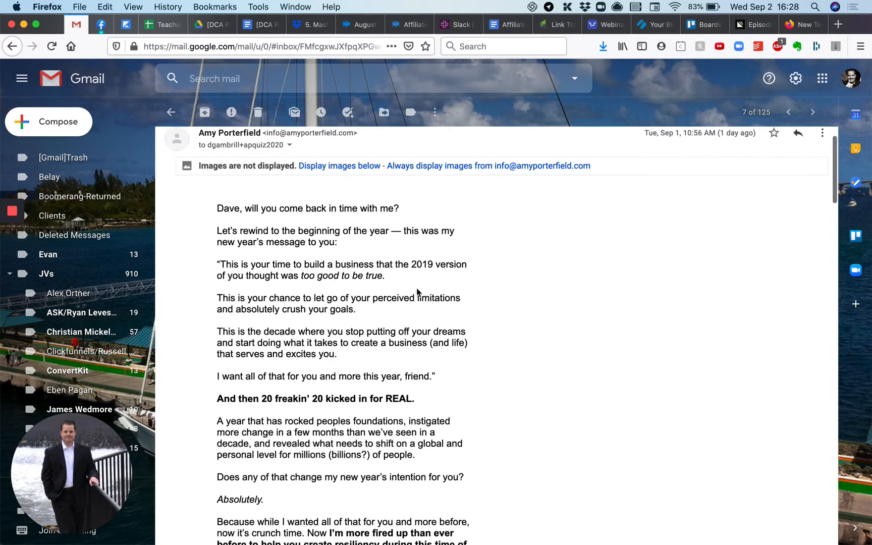
{"action": "left_click", "coordinate": [368, 210]}
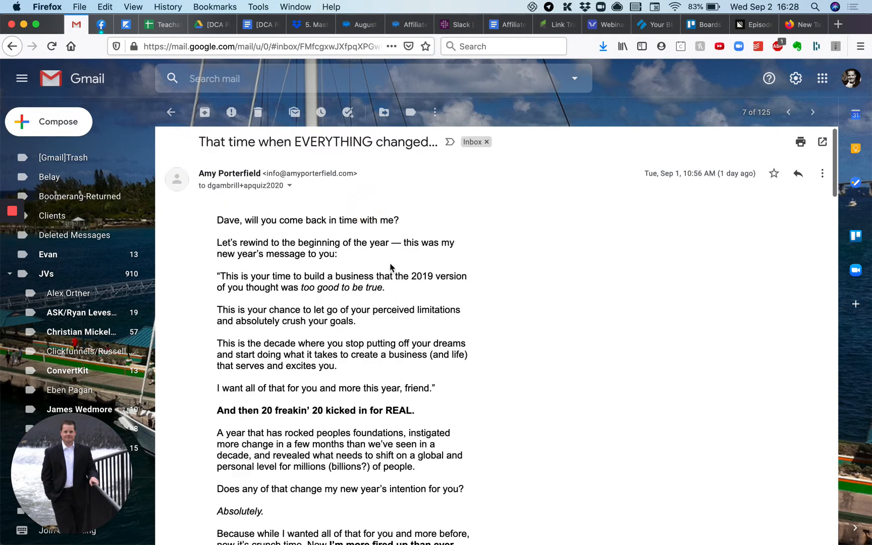
{"action": "scroll", "coordinate": [391, 268], "scroll_direction": "up", "scroll_amount": 1}
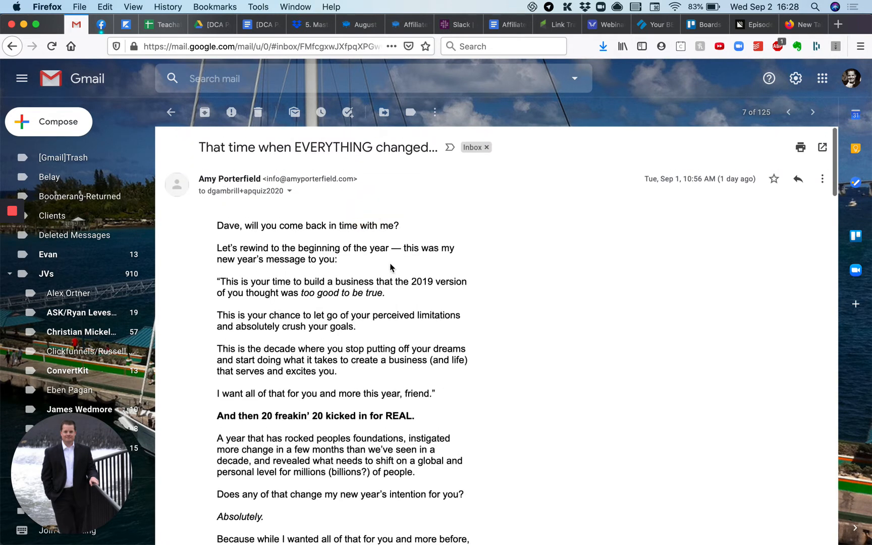
Step: Start a filter for messages like the open email
{"action": "left_click", "coordinate": [433, 114]}
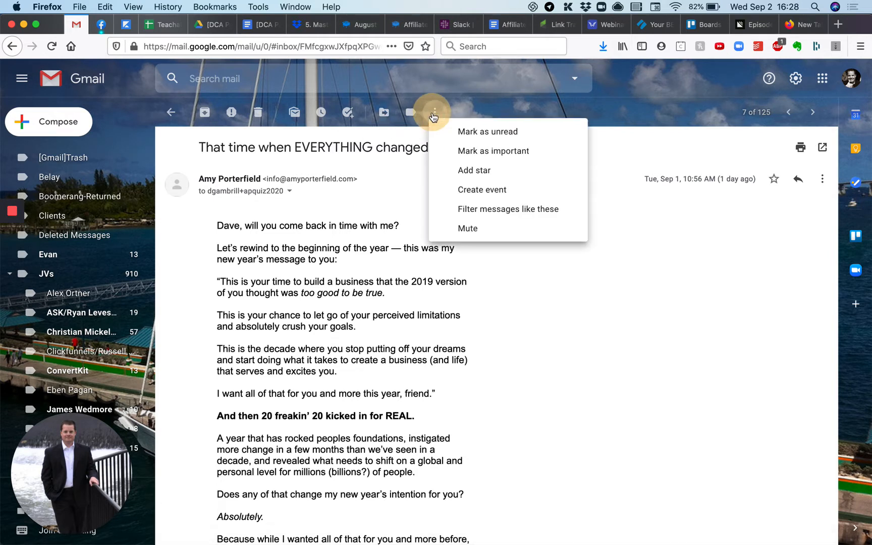
{"action": "left_click", "coordinate": [406, 196]}
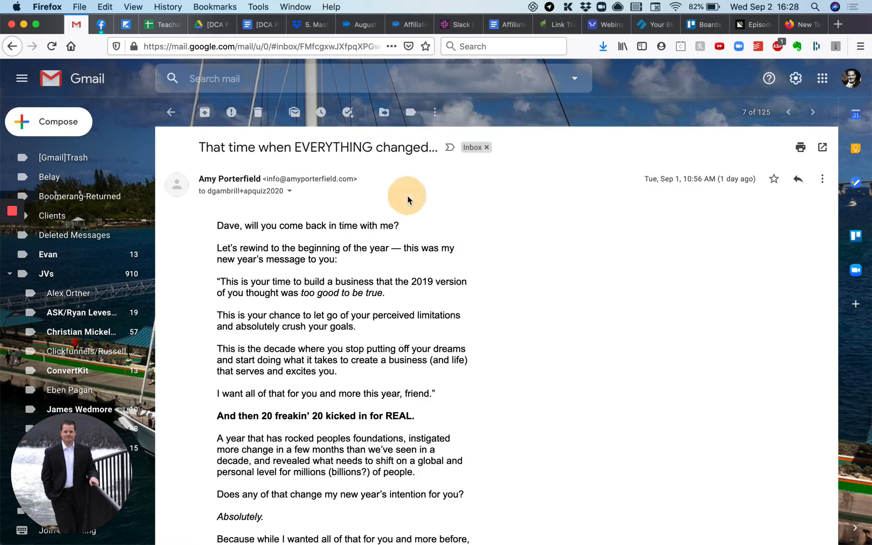
{"action": "left_click", "coordinate": [437, 117]}
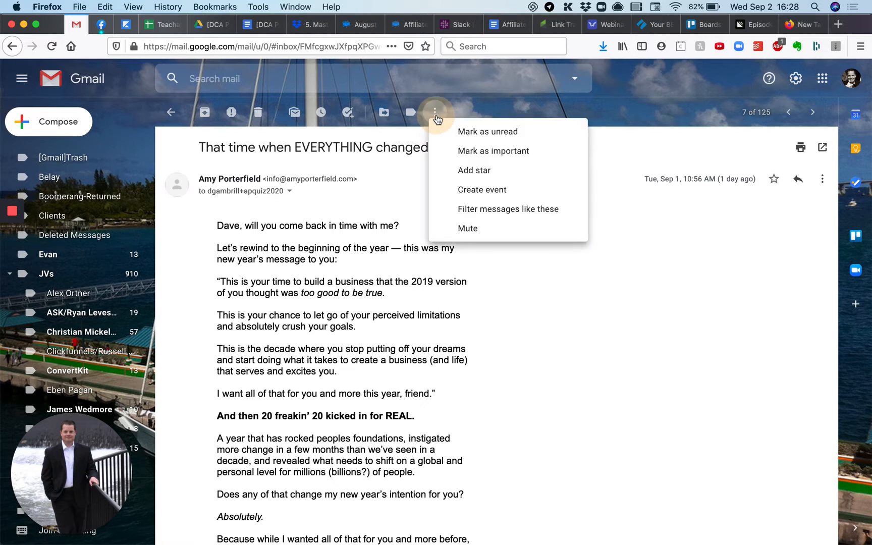
{"action": "left_click", "coordinate": [465, 205]}
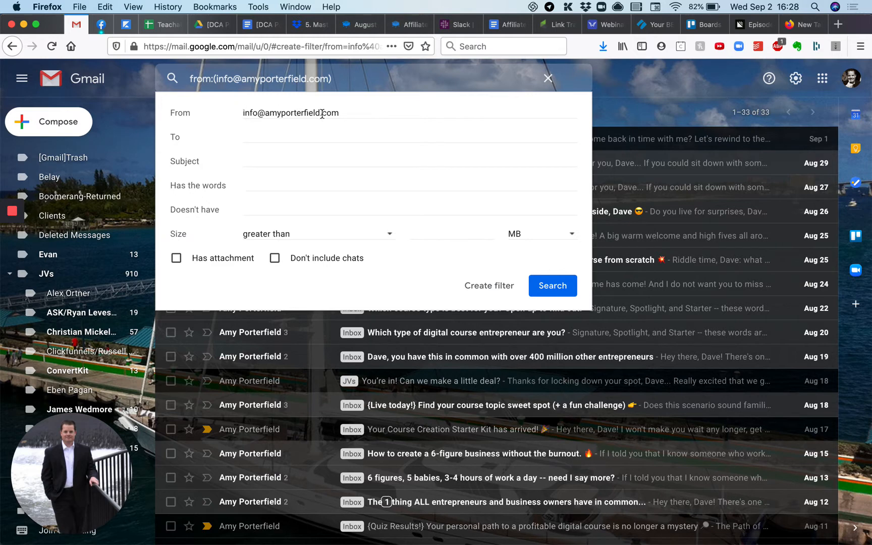
Step: Examine the filter's From, To and Subject criteria and the list of matching messages from the sender
{"action": "left_click_drag", "start_coordinate": [347, 117], "coordinate": [236, 114]}
{"action": "left_click_drag", "start_coordinate": [363, 117], "coordinate": [245, 119]}
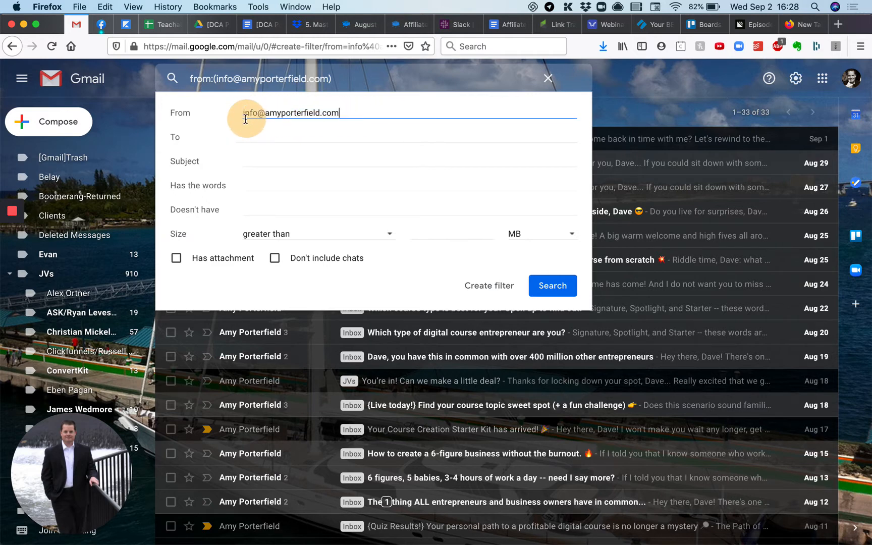
{"action": "left_click", "coordinate": [258, 156]}
{"action": "left_click", "coordinate": [254, 136]}
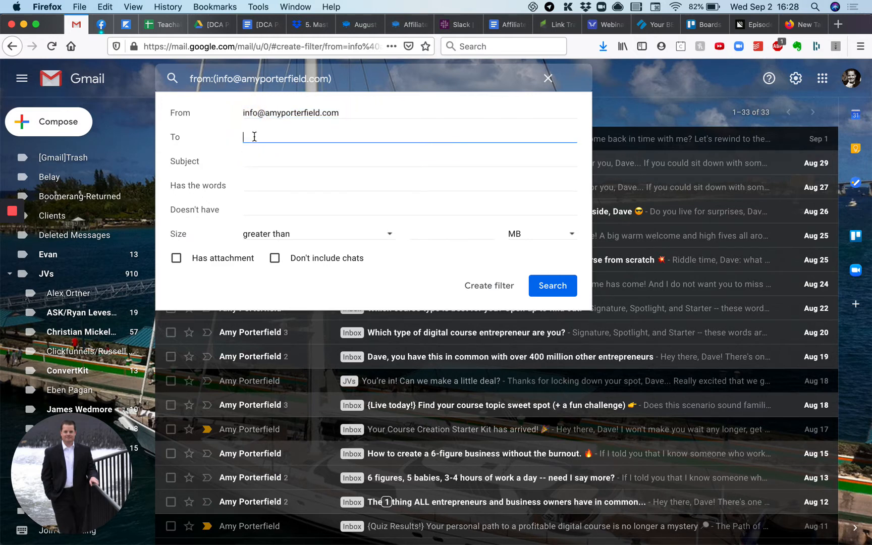
{"action": "left_click", "coordinate": [255, 158]}
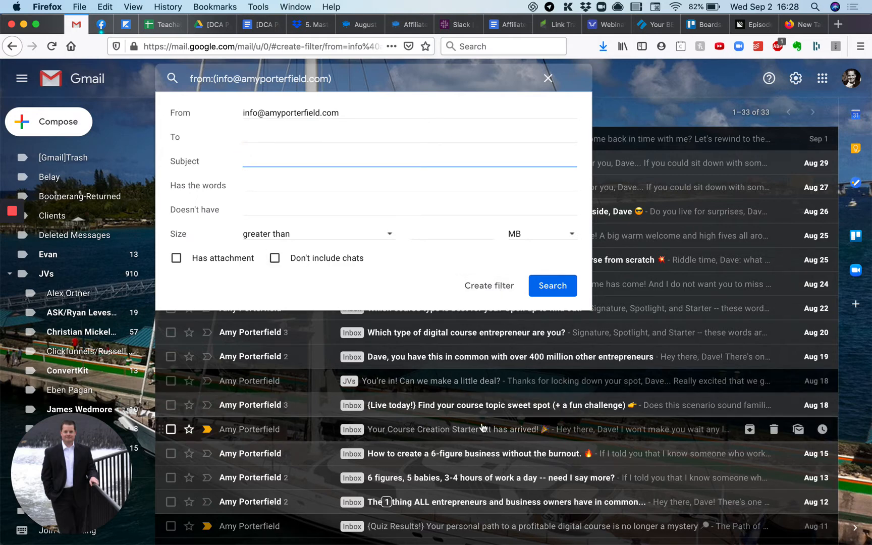
{"action": "scroll", "coordinate": [482, 428], "scroll_direction": "down", "scroll_amount": 5}
{"action": "scroll", "coordinate": [482, 427], "scroll_direction": "up", "scroll_amount": 3}
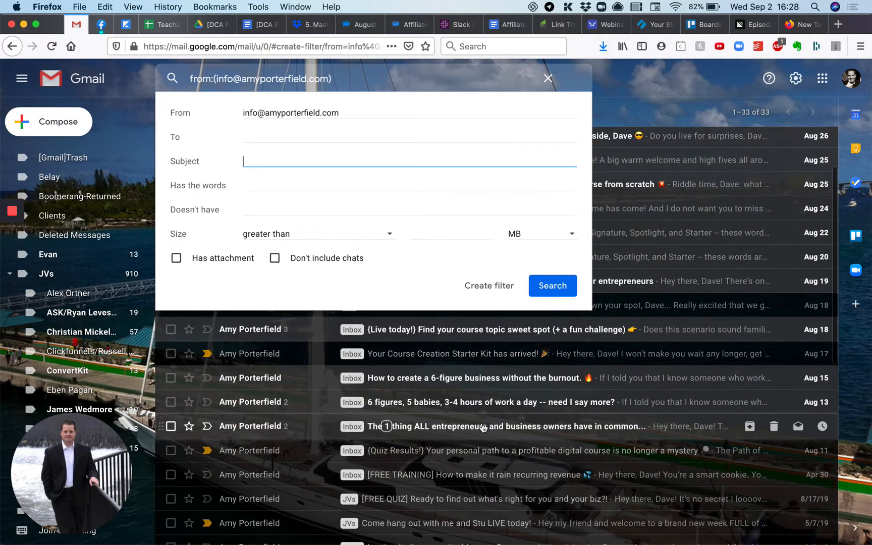
{"action": "scroll", "coordinate": [484, 428], "scroll_direction": "down", "scroll_amount": 3}
{"action": "scroll", "coordinate": [484, 428], "scroll_direction": "up", "scroll_amount": 3}
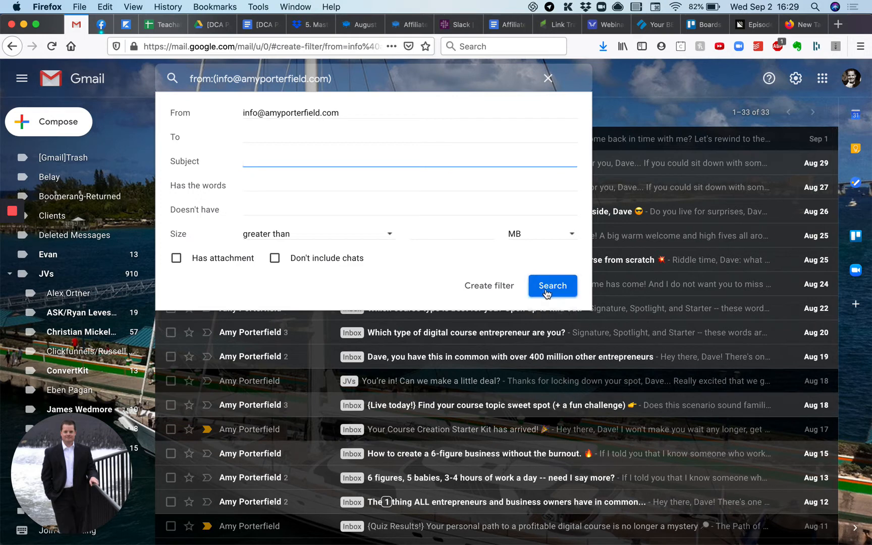
Step: Accept the sender-only filter criteria and set matching messages to skip the inbox and get a label
{"action": "left_click", "coordinate": [500, 287]}
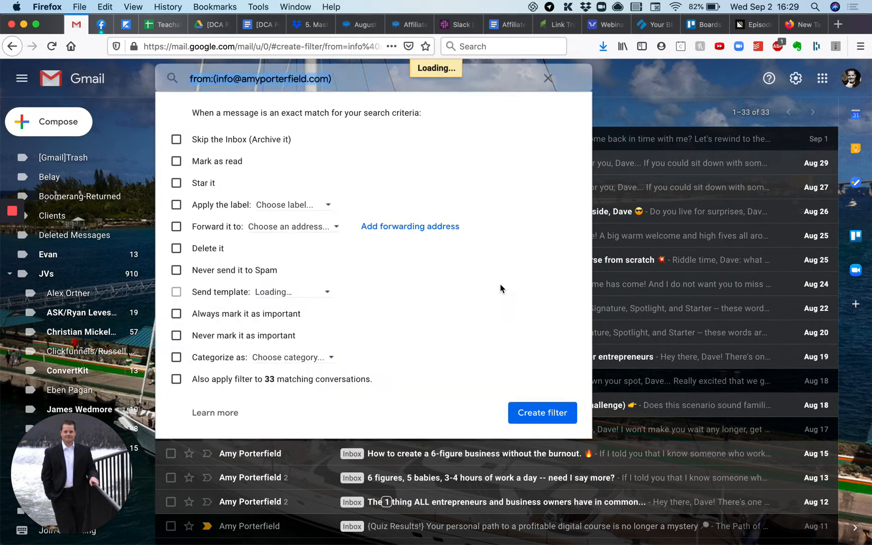
{"action": "left_click", "coordinate": [177, 140]}
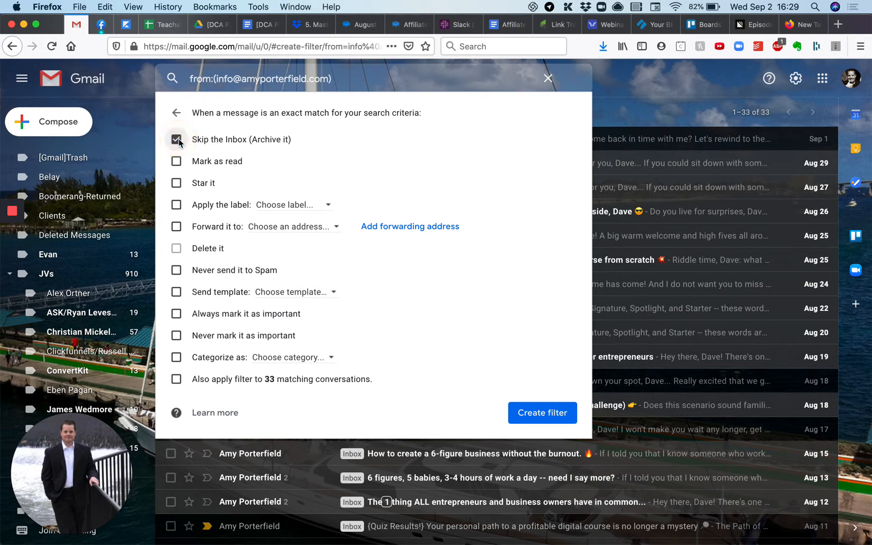
{"action": "left_click", "coordinate": [176, 204]}
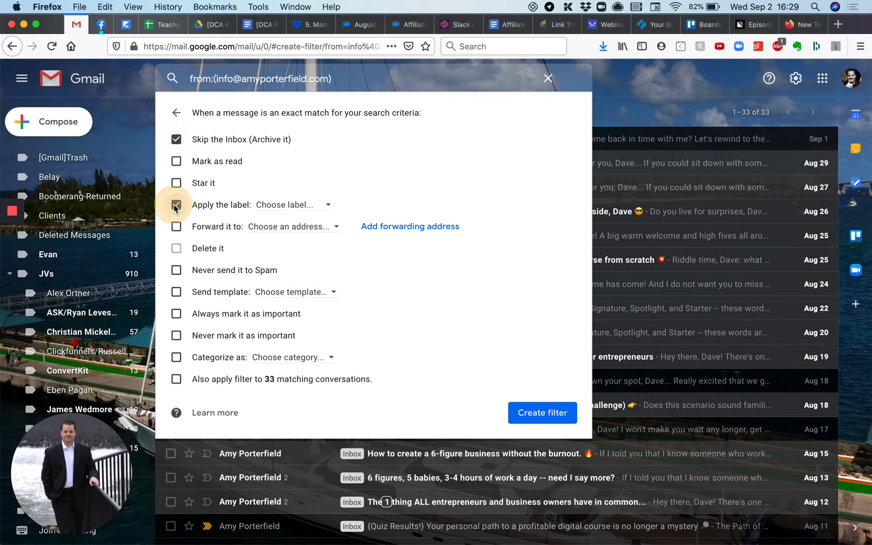
Step: Create a new label with the sender's name, nested under JVs, as the label the filter applies
{"action": "left_click", "coordinate": [295, 205]}
{"action": "scroll", "coordinate": [346, 331], "scroll_direction": "down", "scroll_amount": 10}
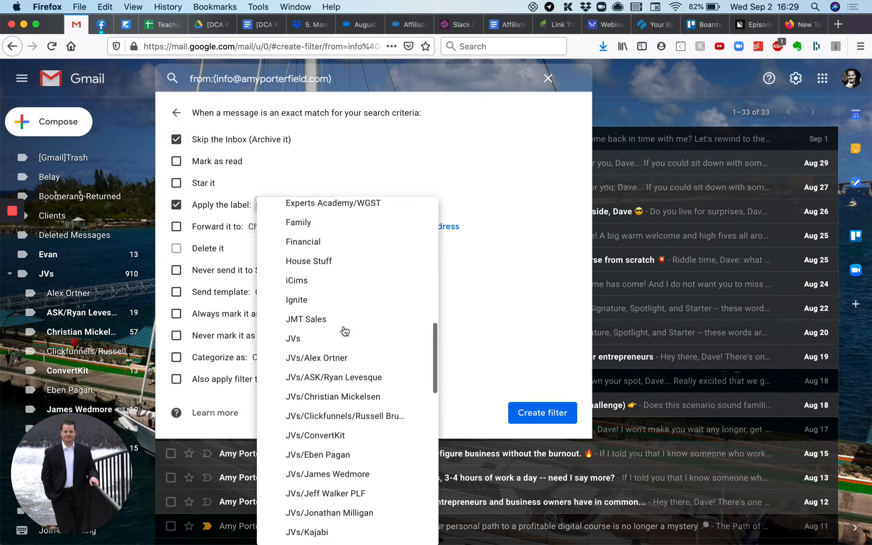
{"action": "scroll", "coordinate": [345, 331], "scroll_direction": "down", "scroll_amount": 2}
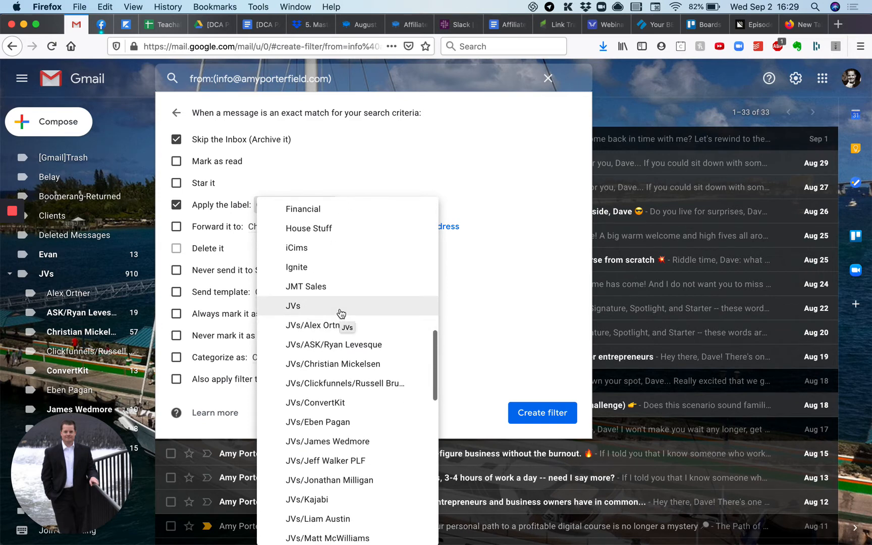
{"action": "scroll", "coordinate": [341, 313], "scroll_direction": "up", "scroll_amount": 10}
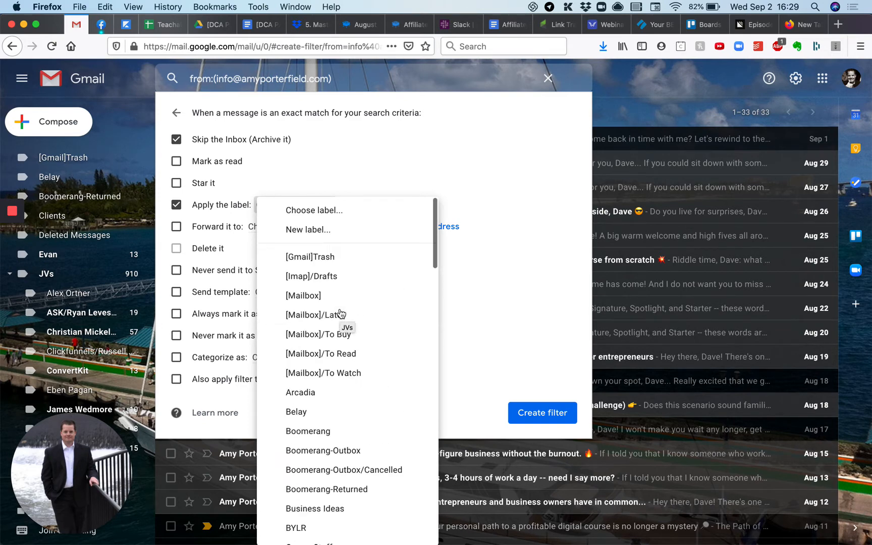
{"action": "left_click", "coordinate": [343, 230]}
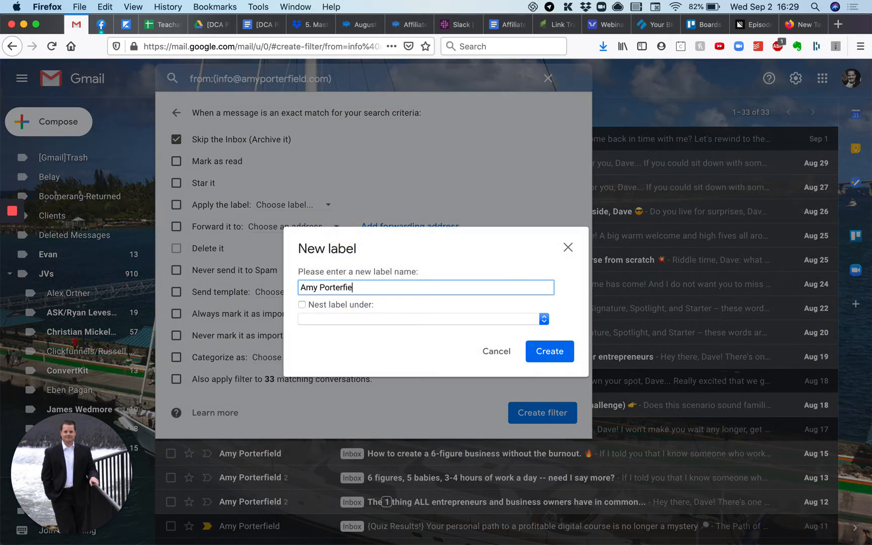
{"action": "left_click", "coordinate": [302, 305]}
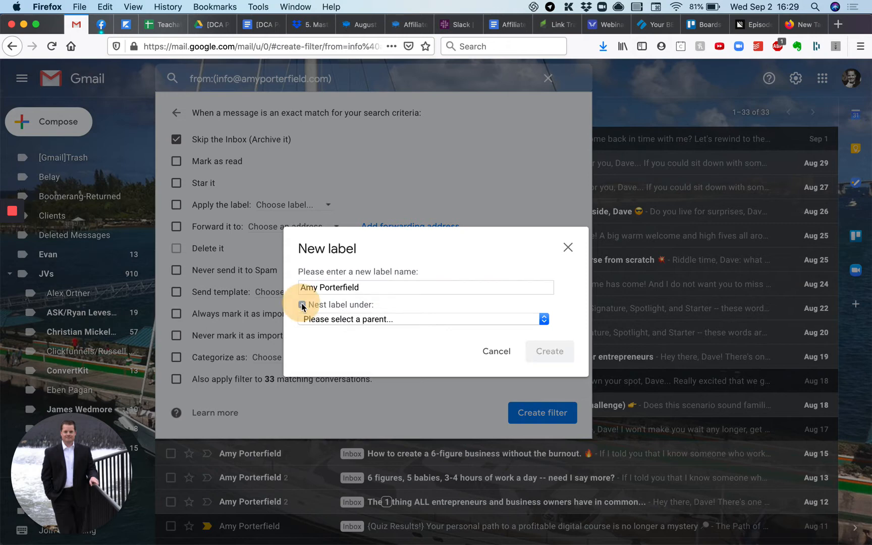
{"action": "left_click", "coordinate": [333, 319]}
{"action": "scroll", "coordinate": [349, 302], "scroll_direction": "down", "scroll_amount": 5}
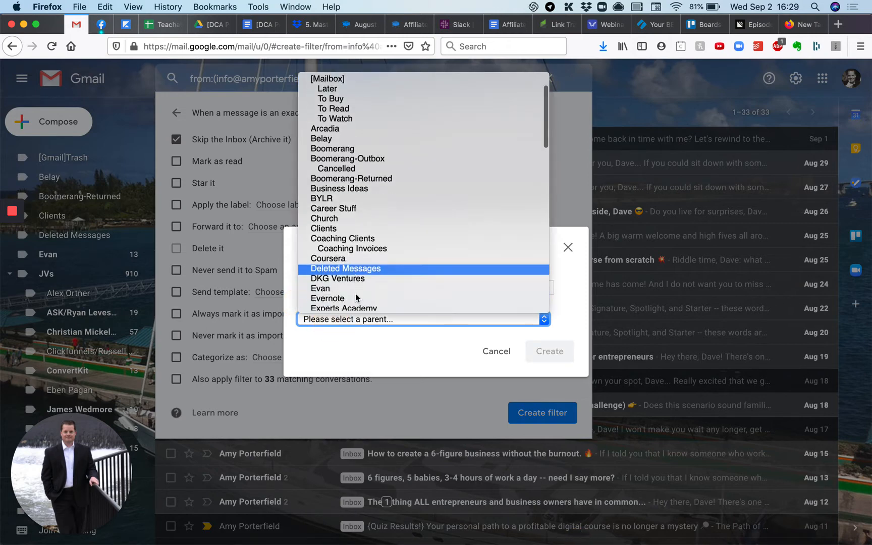
{"action": "scroll", "coordinate": [355, 297], "scroll_direction": "down", "scroll_amount": 2}
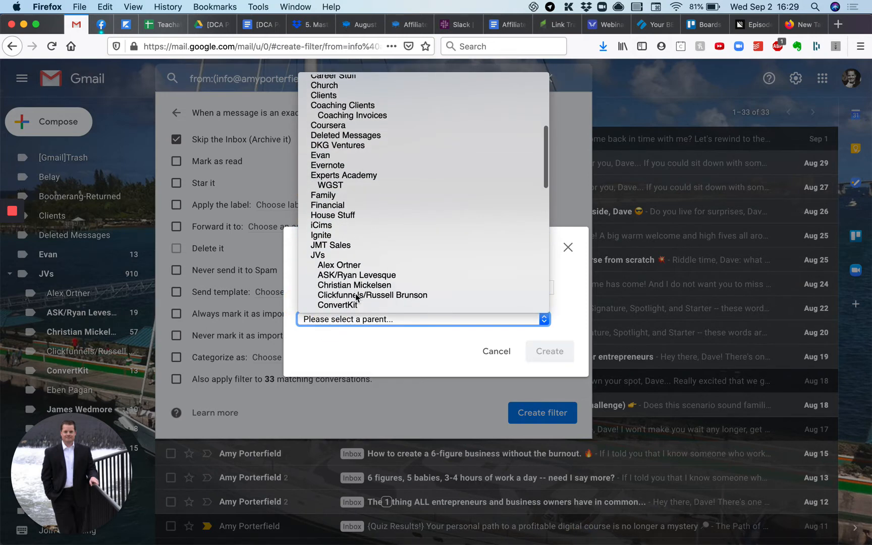
{"action": "left_click", "coordinate": [359, 259]}
{"action": "left_click", "coordinate": [539, 356]}
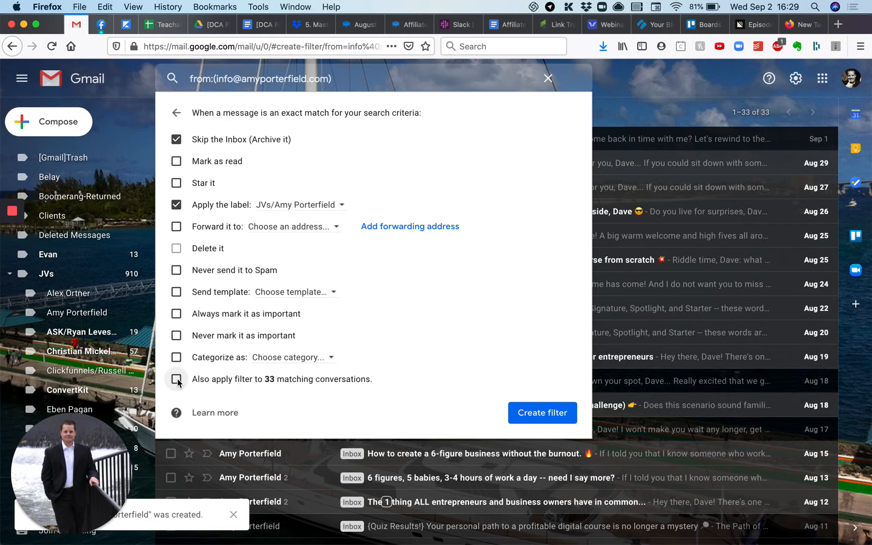
Step: Include the existing matching conversations in the filter and create it
{"action": "left_click", "coordinate": [177, 380]}
{"action": "left_click", "coordinate": [536, 414]}
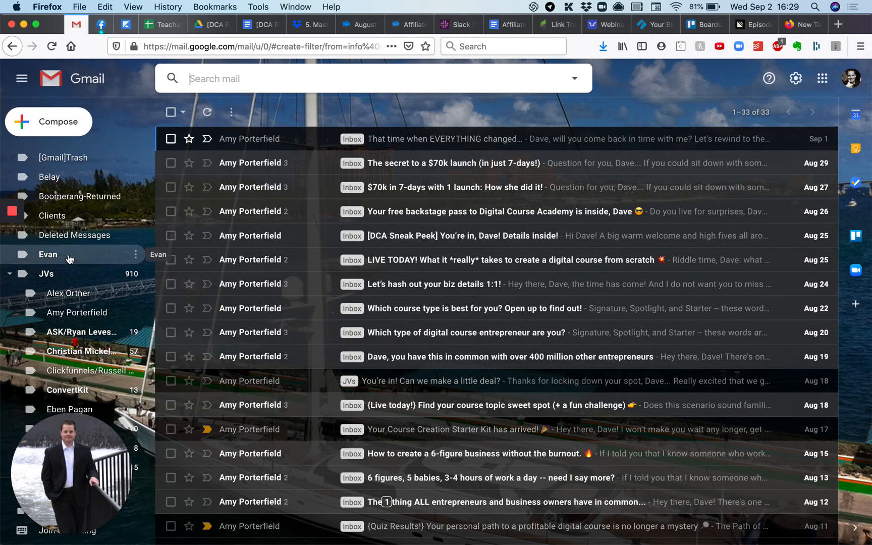
Step: Open the sender's new label under JVs and look through the messages filed there
{"action": "left_click", "coordinate": [66, 313]}
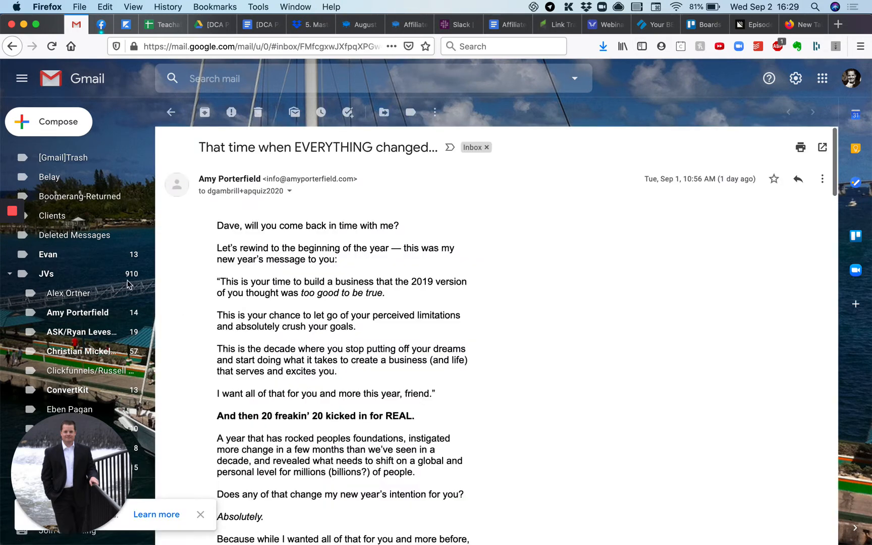
{"action": "left_click", "coordinate": [69, 319]}
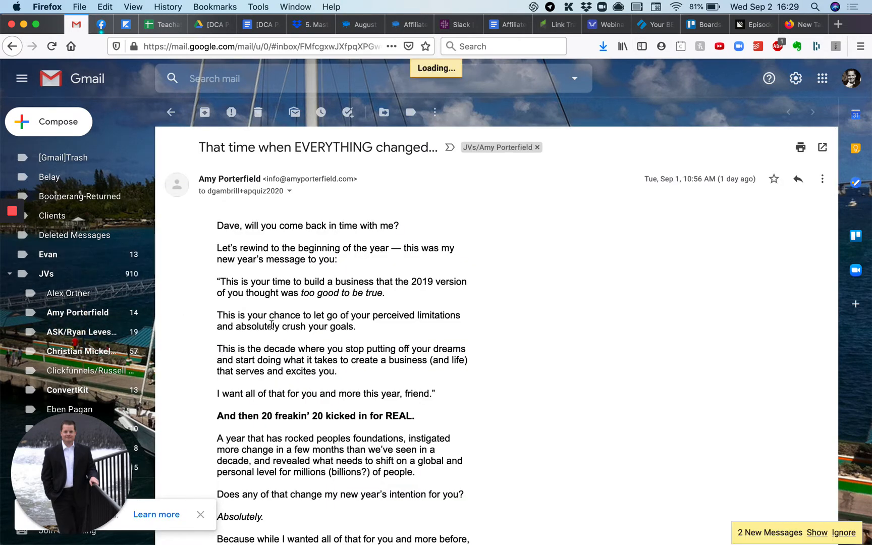
{"action": "scroll", "coordinate": [319, 335], "scroll_direction": "down", "scroll_amount": 10}
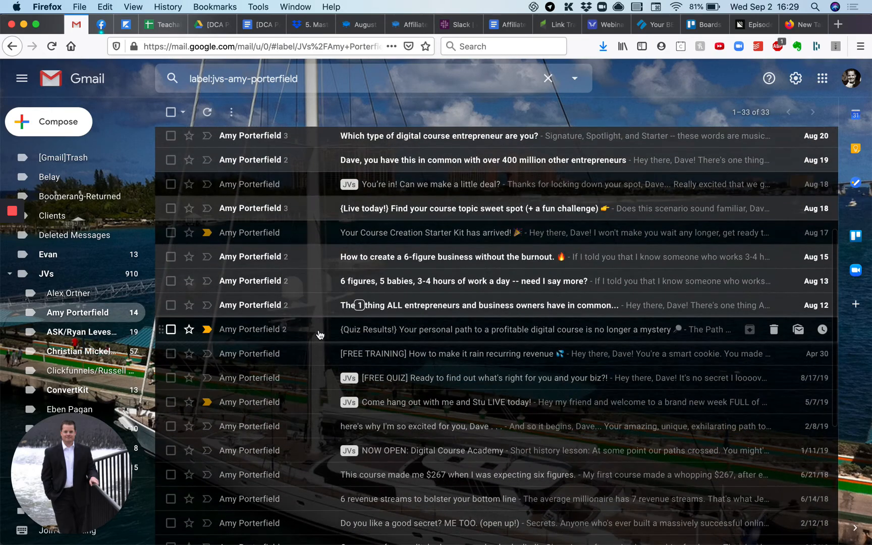
{"action": "scroll", "coordinate": [319, 335], "scroll_direction": "up", "scroll_amount": 10}
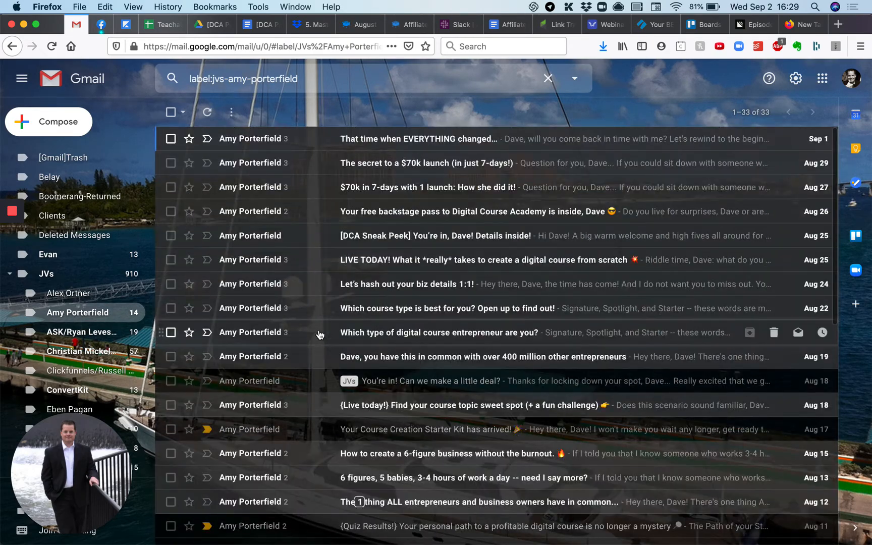
{"action": "scroll", "coordinate": [320, 335], "scroll_direction": "down", "scroll_amount": 3}
{"action": "scroll", "coordinate": [319, 335], "scroll_direction": "down", "scroll_amount": 7}
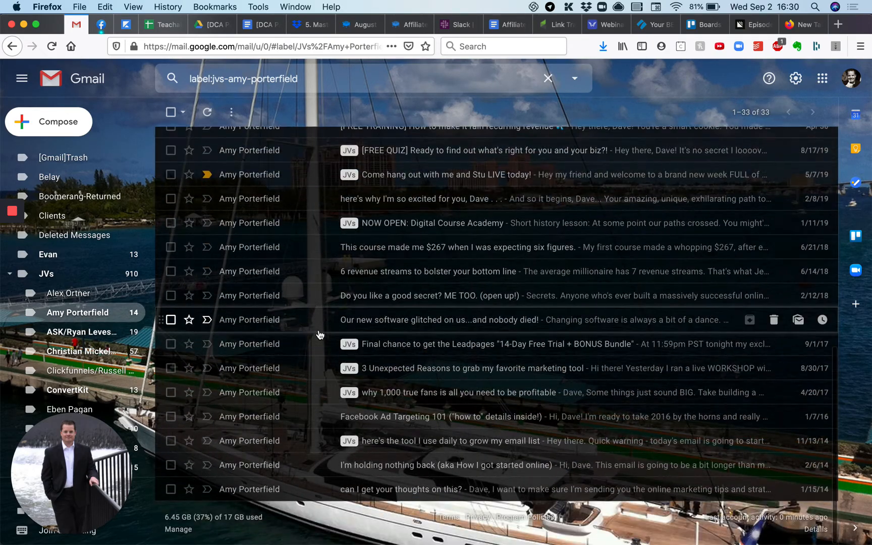
{"action": "scroll", "coordinate": [320, 334], "scroll_direction": "up", "scroll_amount": 10}
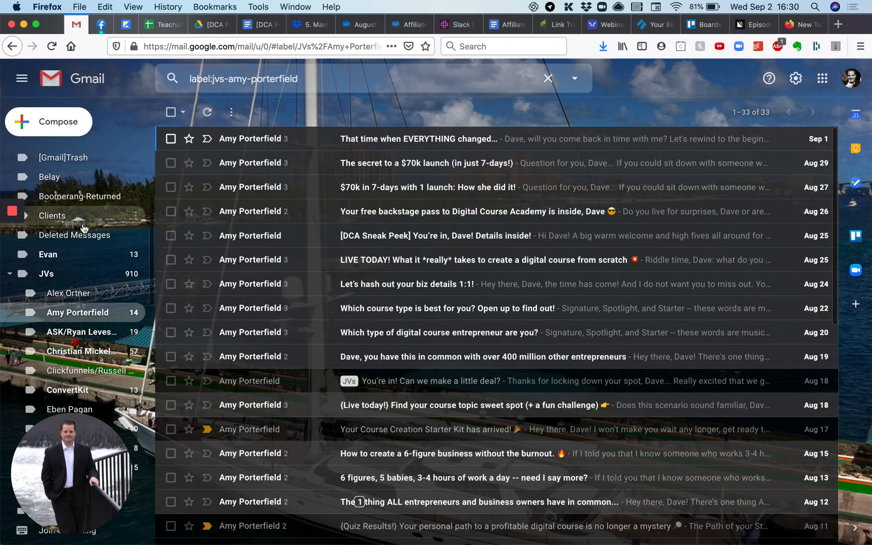
Step: Return to the inbox and check its unread messages for mail from the filtered sender
{"action": "scroll", "coordinate": [83, 217], "scroll_direction": "up", "scroll_amount": 5}
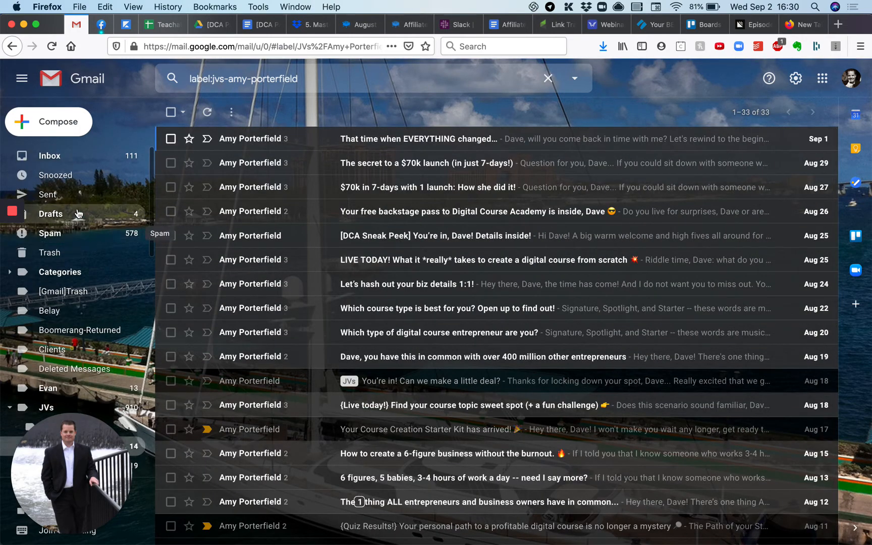
{"action": "left_click", "coordinate": [76, 156]}
{"action": "scroll", "coordinate": [364, 419], "scroll_direction": "down", "scroll_amount": 6}
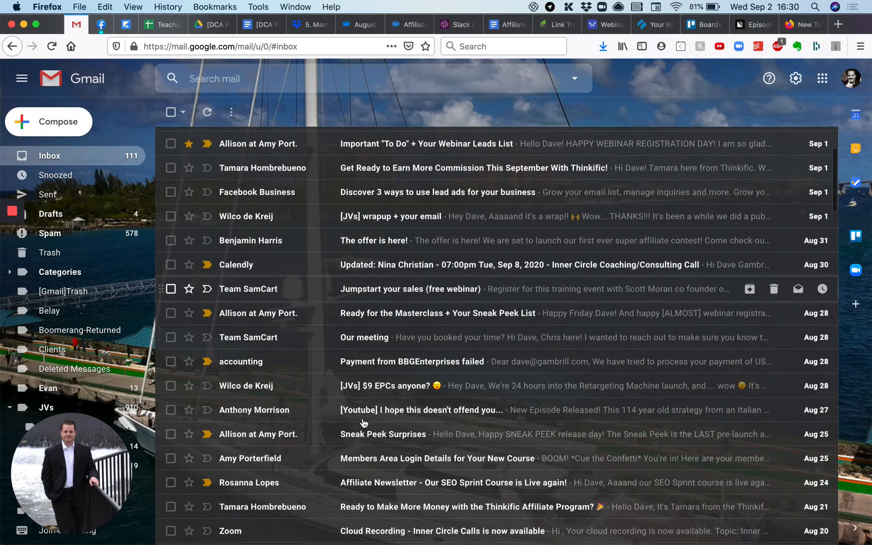
{"action": "scroll", "coordinate": [363, 424], "scroll_direction": "up", "scroll_amount": 6}
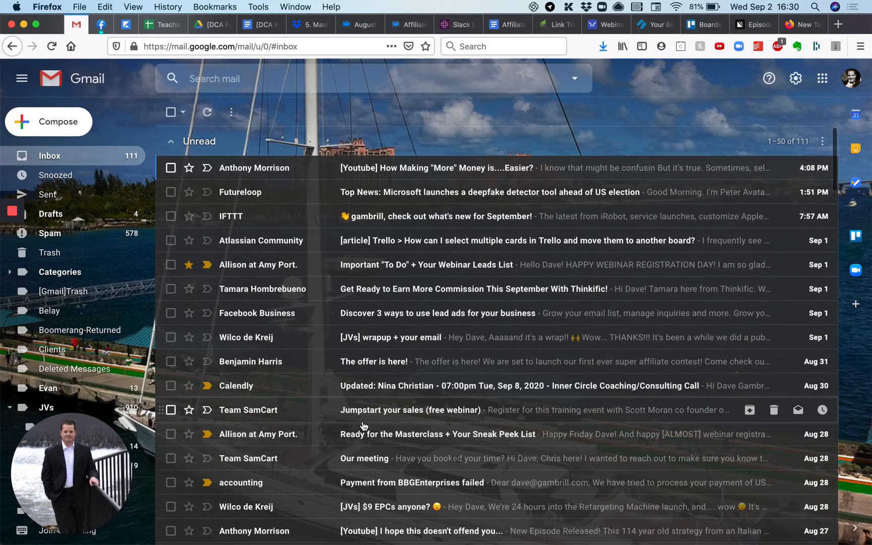
Step: Open the "Important To Do + Your Webinar Leads List" email and start a filter for messages from its sender
{"action": "left_click", "coordinate": [388, 266]}
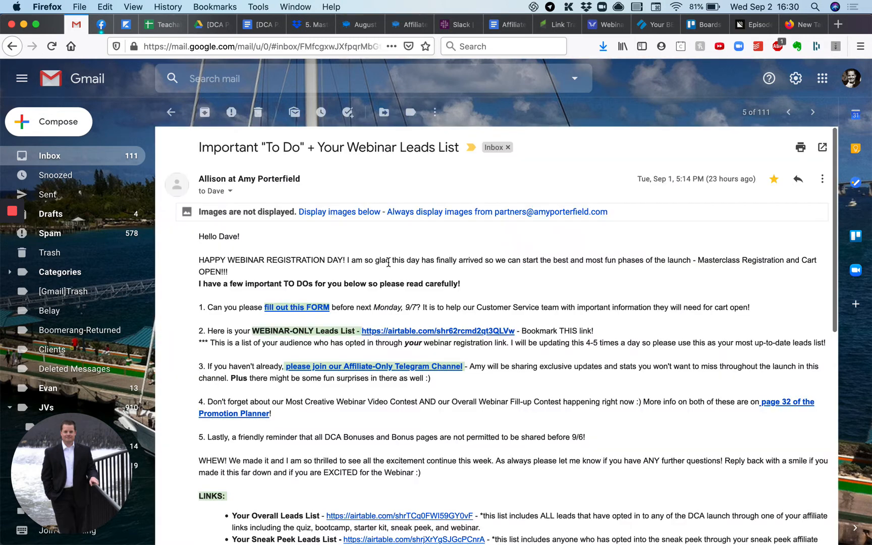
{"action": "left_click", "coordinate": [434, 112]}
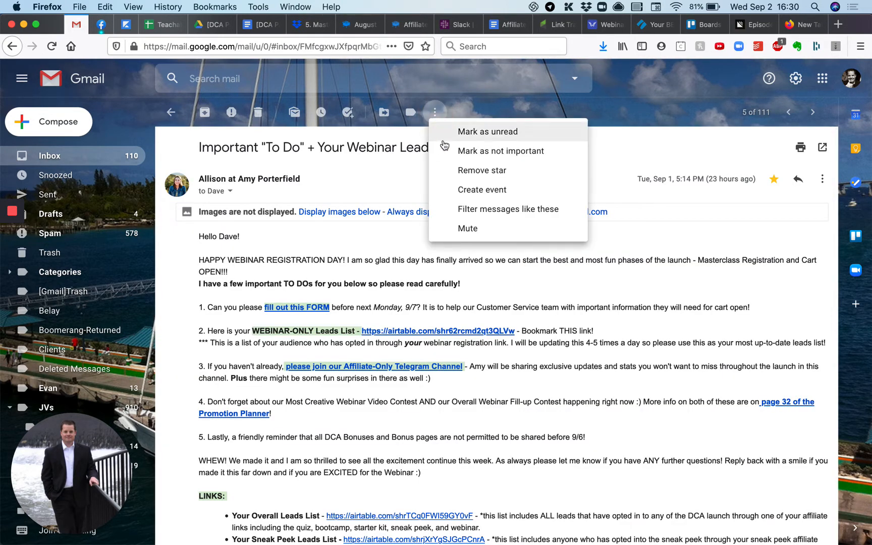
{"action": "left_click", "coordinate": [457, 208]}
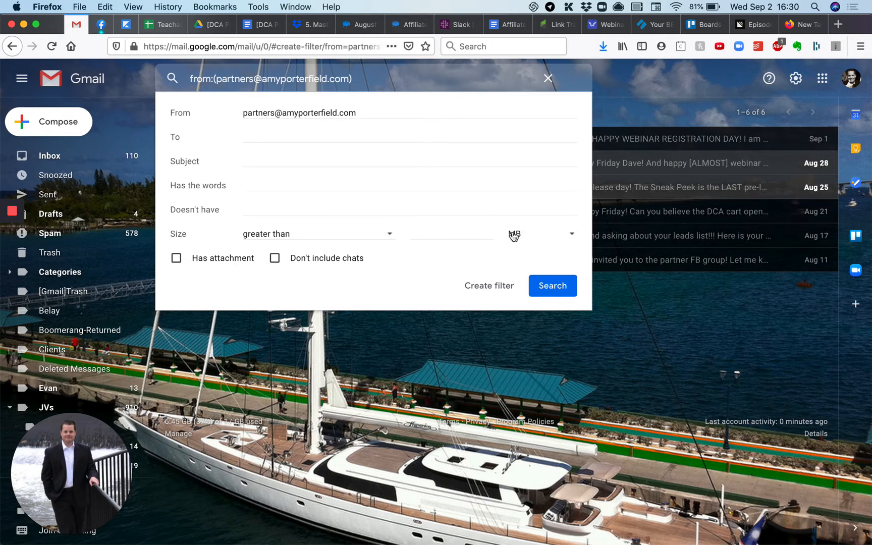
{"action": "left_click", "coordinate": [484, 288]}
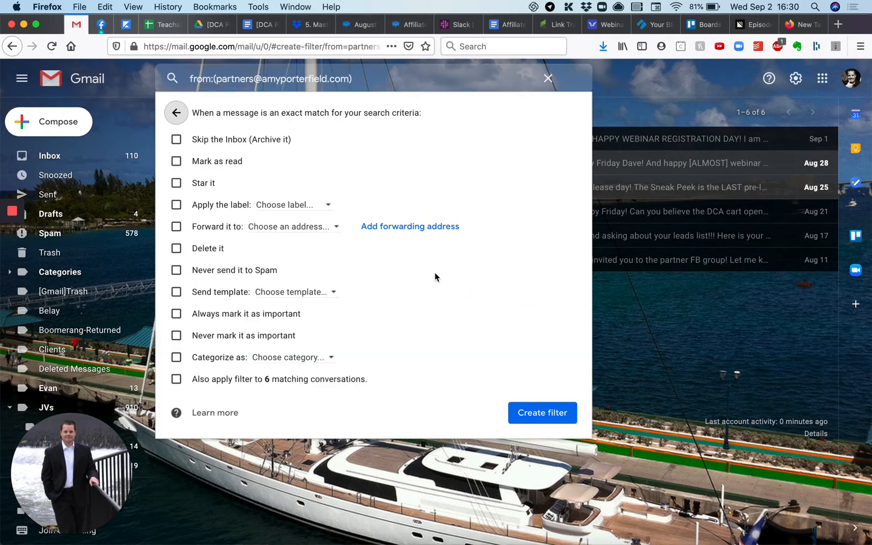
Step: Create the filter so it skips the inbox, applies the existing JVs/Amy Porterfield label and also covers matching conversations
{"action": "left_click", "coordinate": [176, 139]}
{"action": "left_click", "coordinate": [176, 204]}
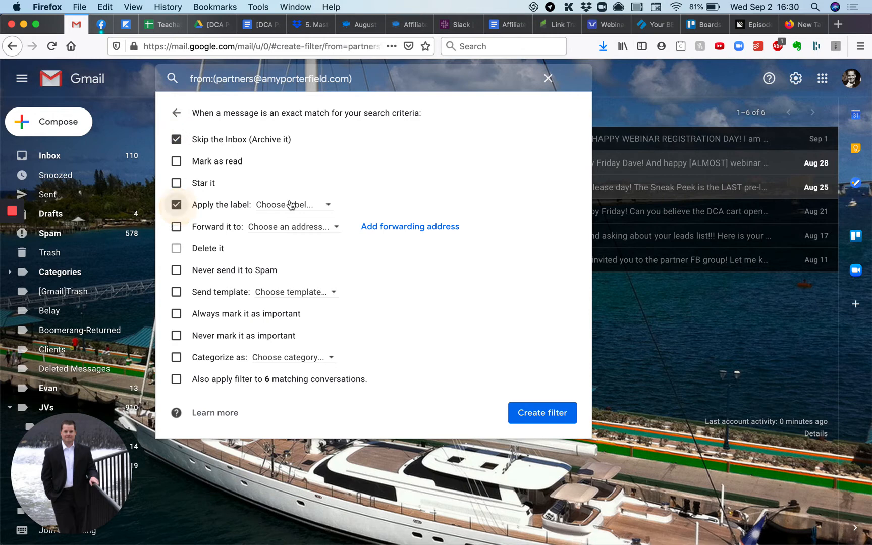
{"action": "left_click", "coordinate": [327, 205]}
{"action": "scroll", "coordinate": [341, 310], "scroll_direction": "down", "scroll_amount": 10}
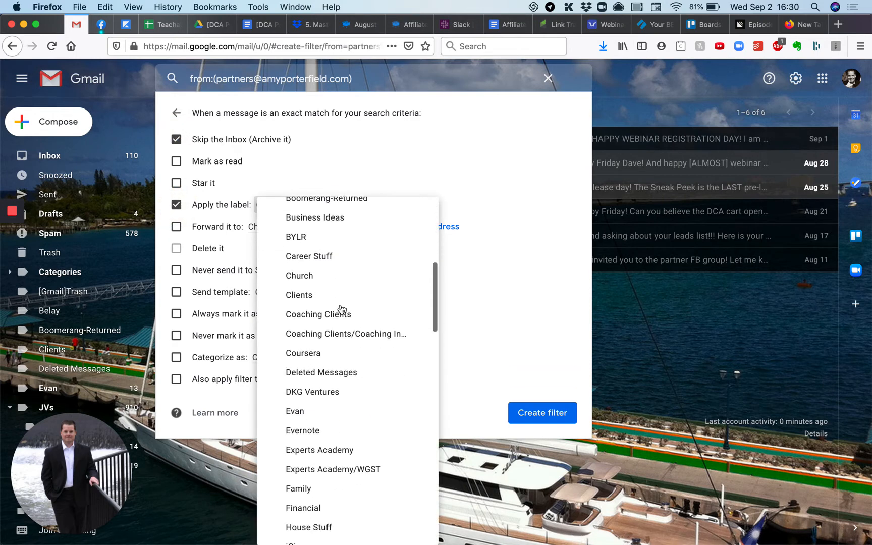
{"action": "scroll", "coordinate": [342, 309], "scroll_direction": "down", "scroll_amount": 2}
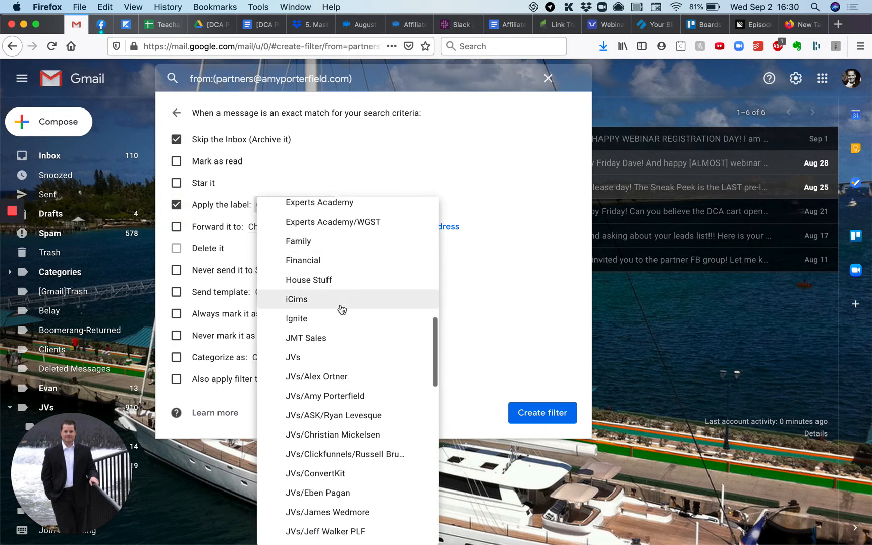
{"action": "left_click", "coordinate": [339, 394]}
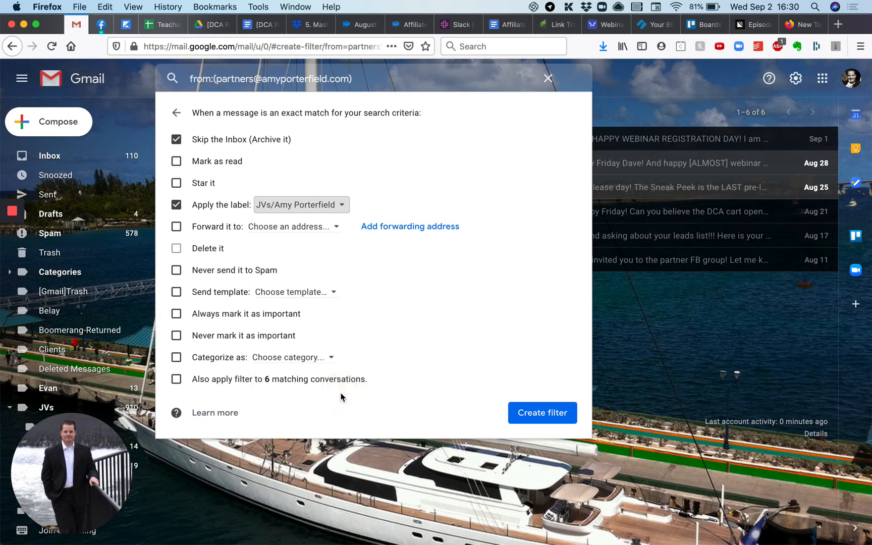
{"action": "left_click", "coordinate": [176, 379]}
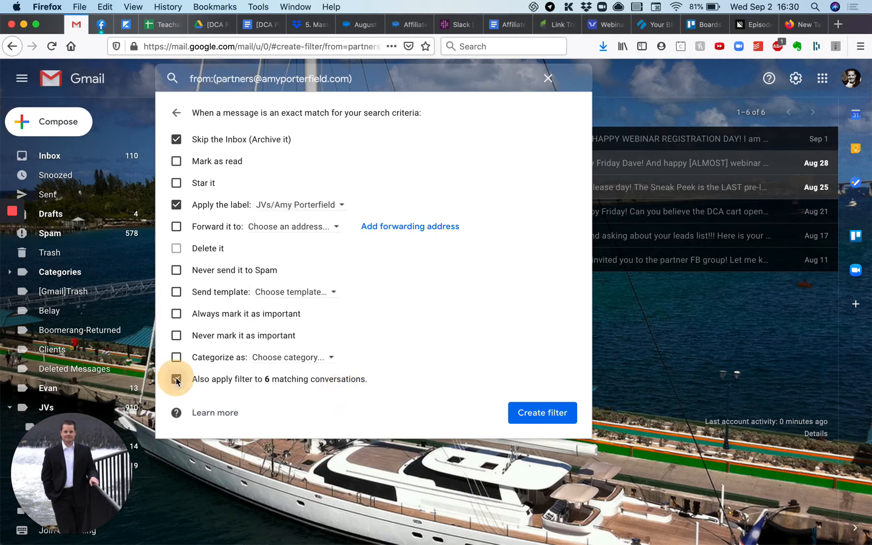
{"action": "left_click", "coordinate": [560, 417]}
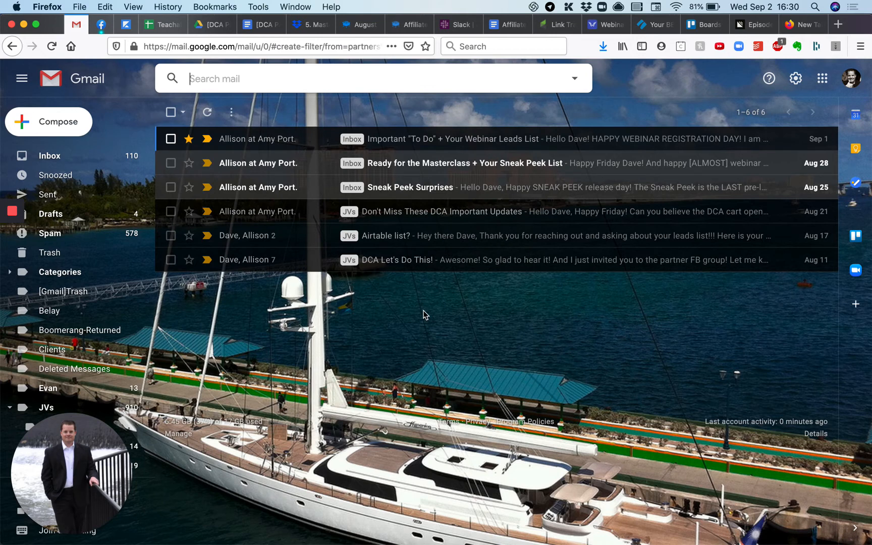
Step: Open the Amy Porterfield label under JVs and check that the partner emails are filed among its messages
{"action": "scroll", "coordinate": [63, 328], "scroll_direction": "down", "scroll_amount": 3}
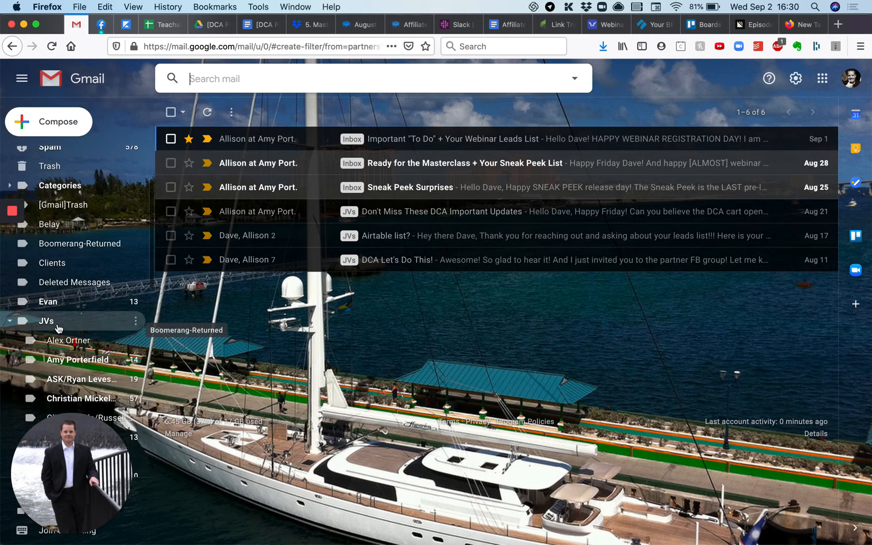
{"action": "scroll", "coordinate": [58, 329], "scroll_direction": "down", "scroll_amount": 2}
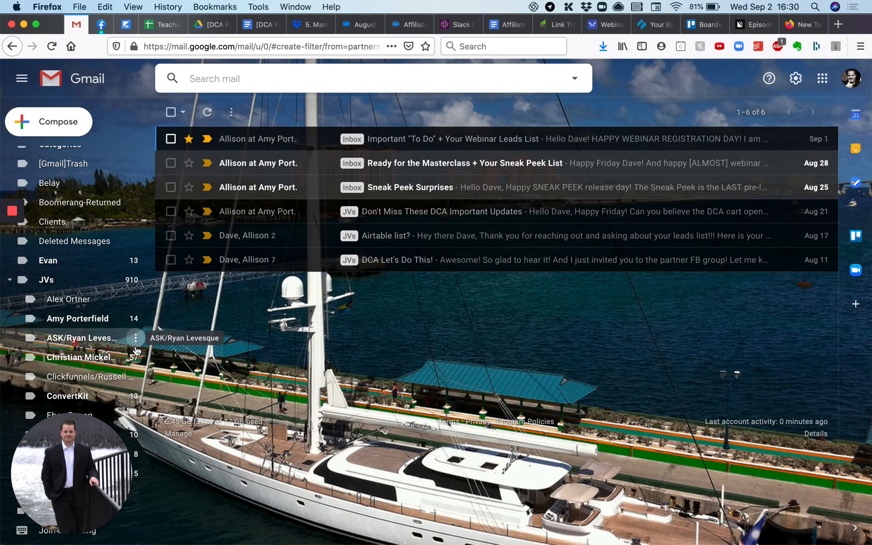
{"action": "left_click", "coordinate": [98, 322]}
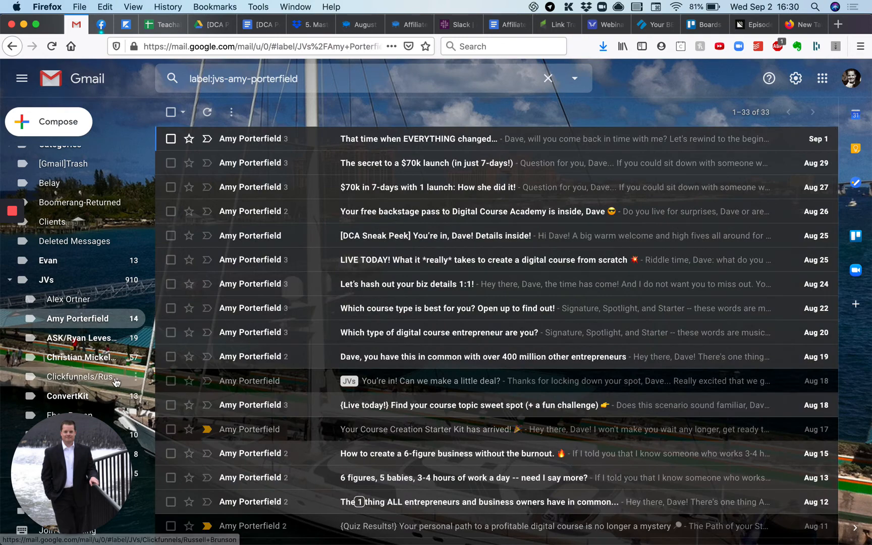
{"action": "left_click", "coordinate": [241, 336]}
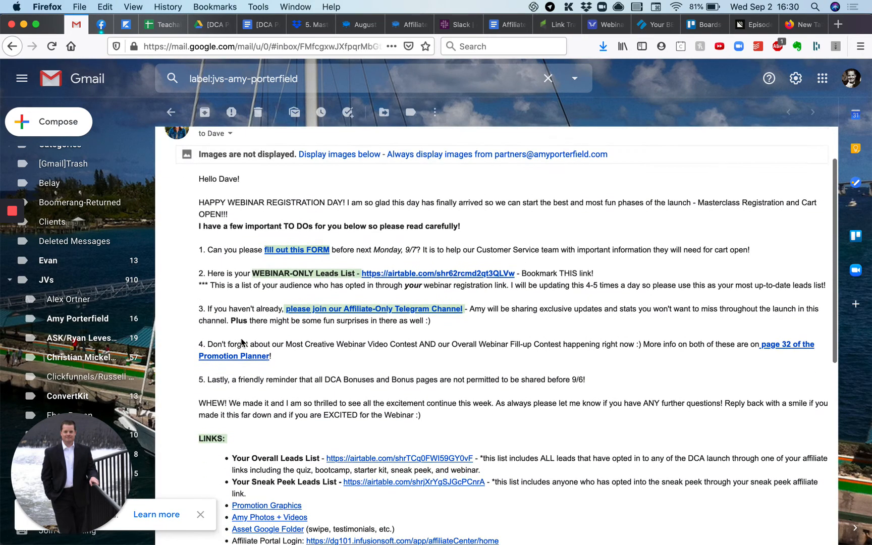
{"action": "left_click", "coordinate": [86, 321]}
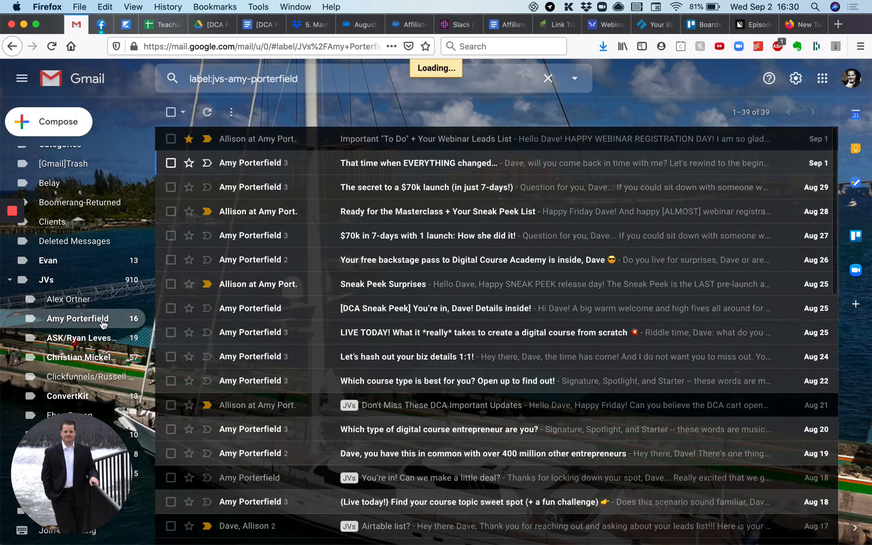
{"action": "scroll", "coordinate": [227, 283], "scroll_direction": "down", "scroll_amount": 5}
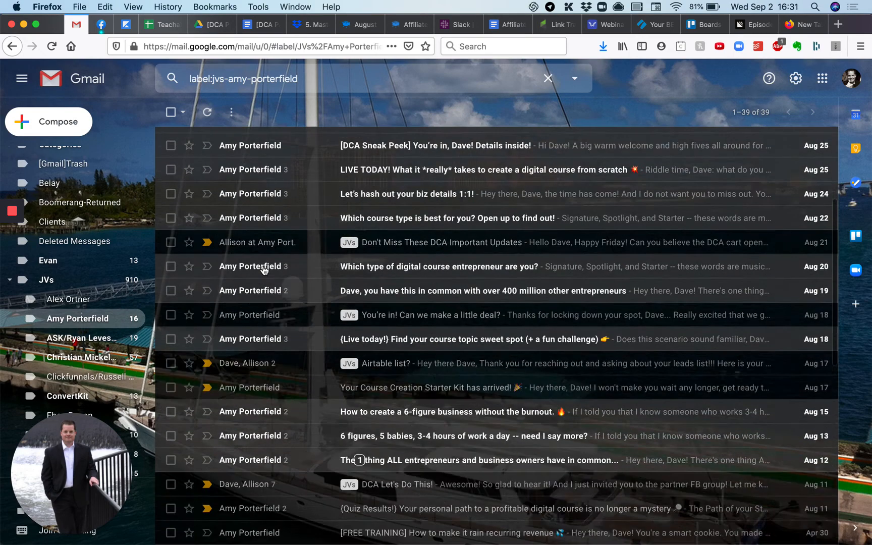
{"action": "scroll", "coordinate": [262, 267], "scroll_direction": "up", "scroll_amount": 5}
{"action": "scroll", "coordinate": [232, 272], "scroll_direction": "down", "scroll_amount": 1}
{"action": "scroll", "coordinate": [96, 241], "scroll_direction": "up", "scroll_amount": 5}
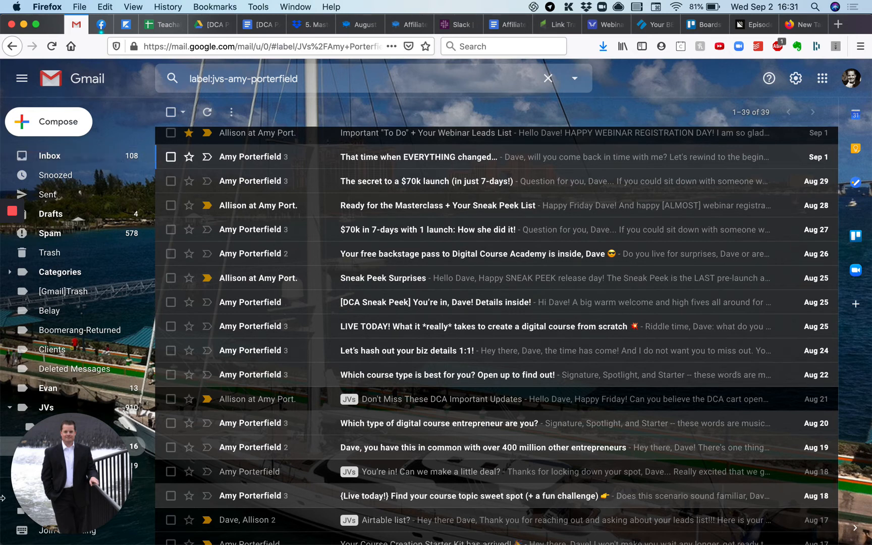
{"action": "mouse_move", "coordinate": [92, 497]}
{"action": "mouse_move", "coordinate": [46, 507]}
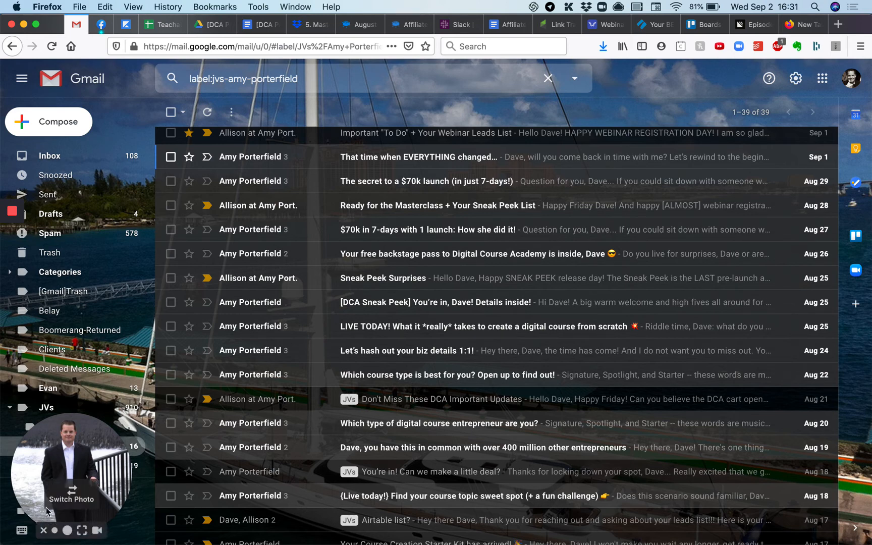
{"action": "mouse_move", "coordinate": [2, 268]}
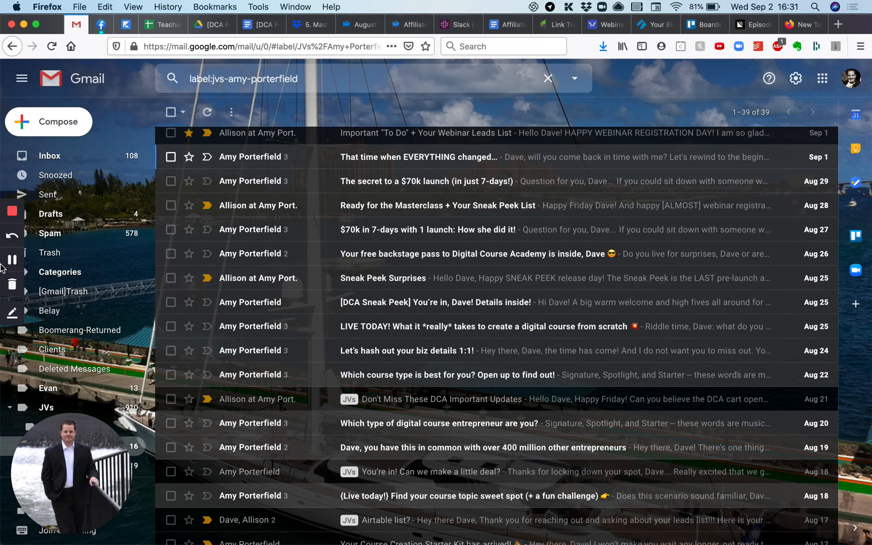